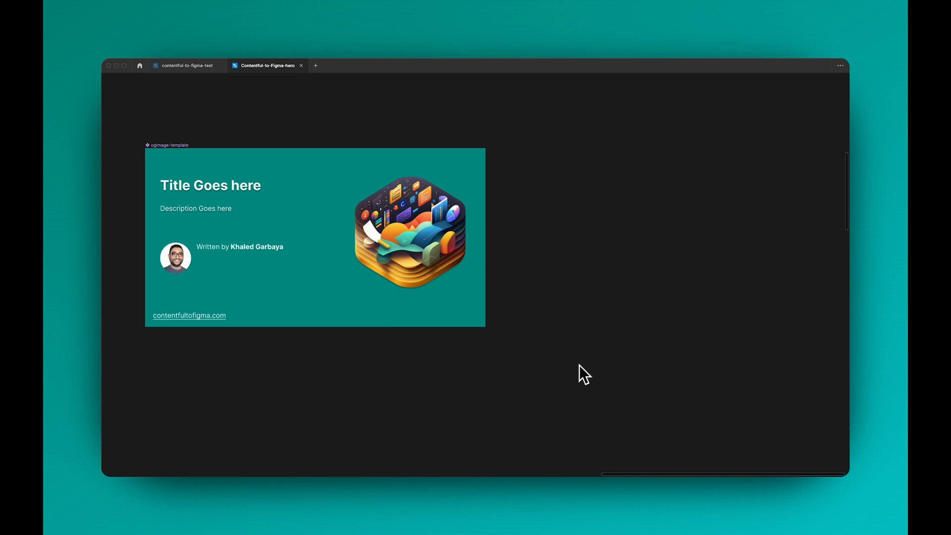
# Launch the Contentful to Figma development plugin from the canvas context menu
pyautogui.rightClick(591, 358)
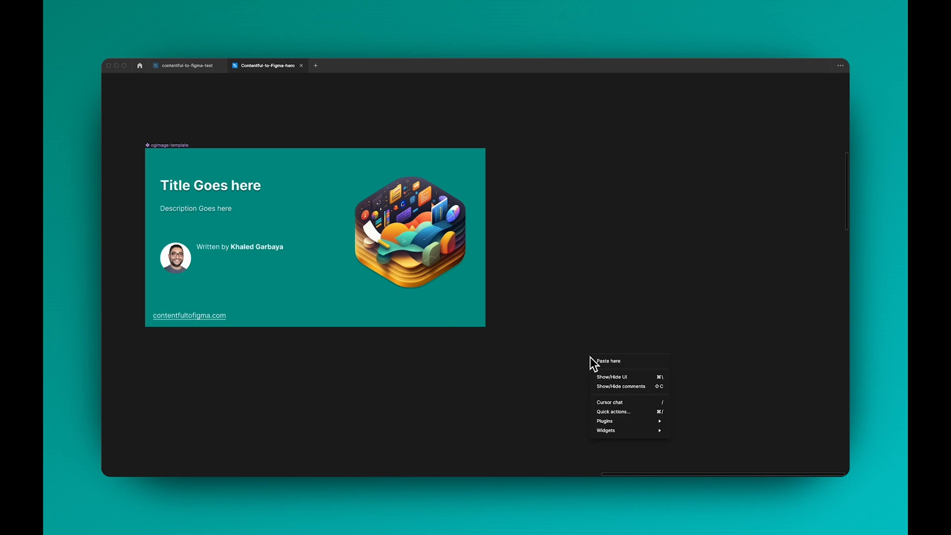
pyautogui.moveTo(642, 420)
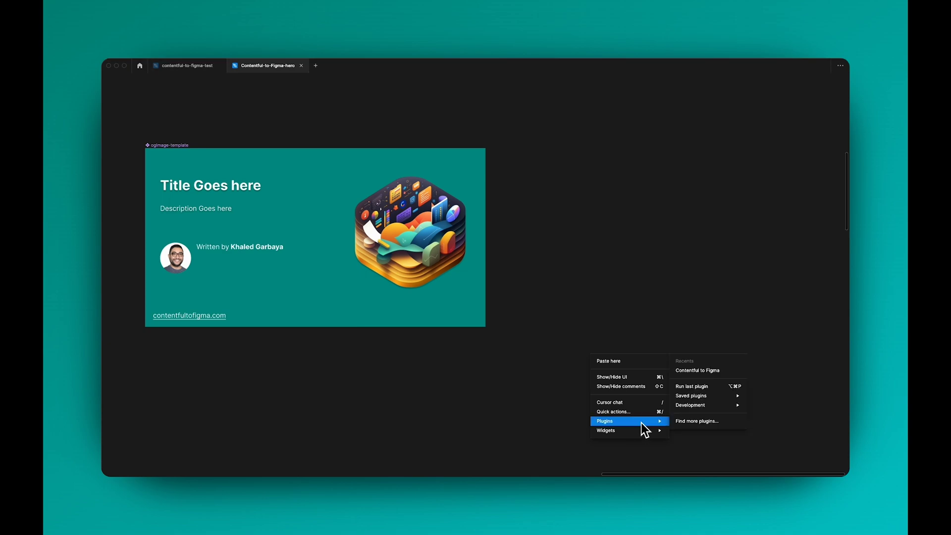
pyautogui.moveTo(722, 405)
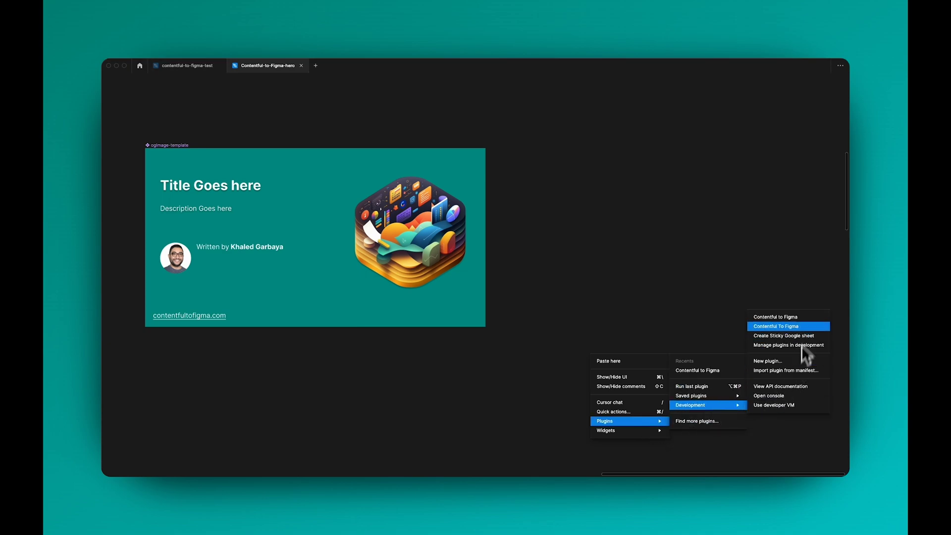
pyautogui.click(802, 327)
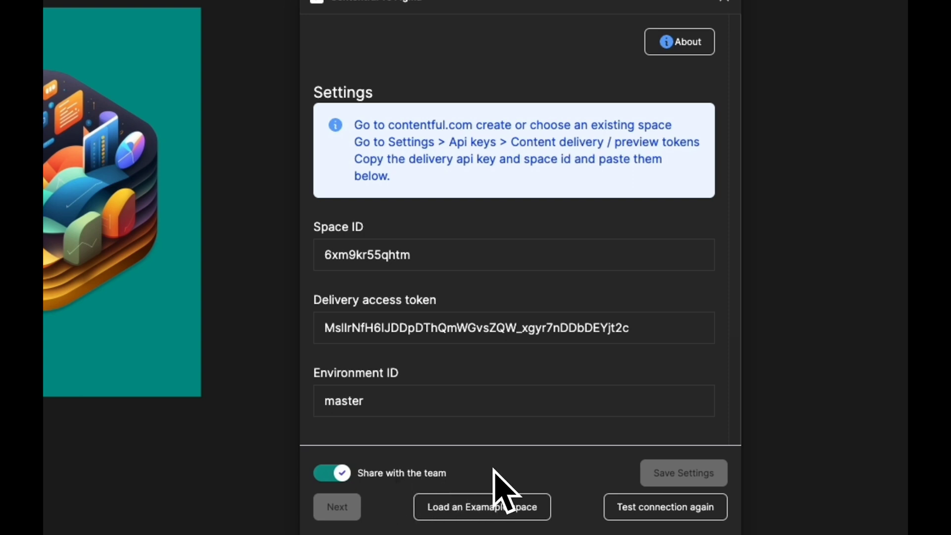
# Retest the Contentful connection and continue to the Data Slots page
pyautogui.click(658, 515)
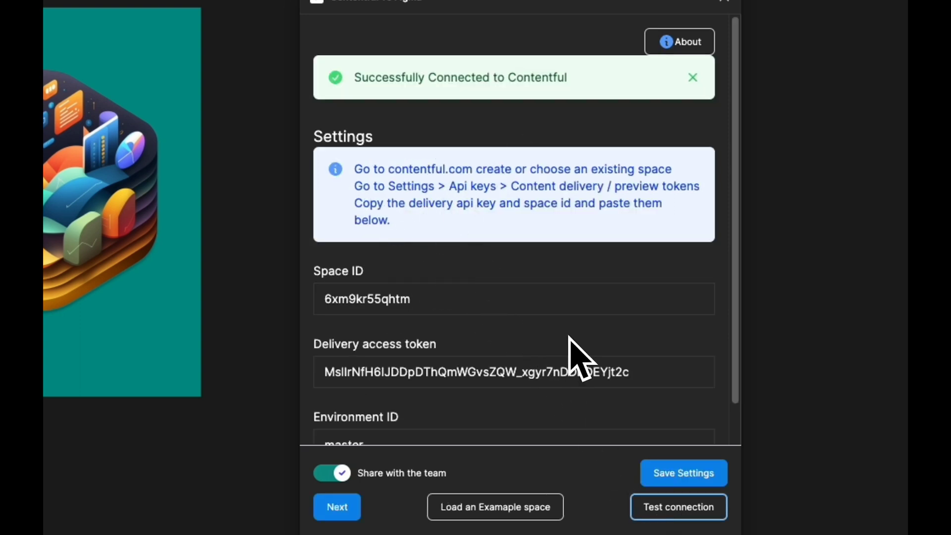
pyautogui.click(349, 506)
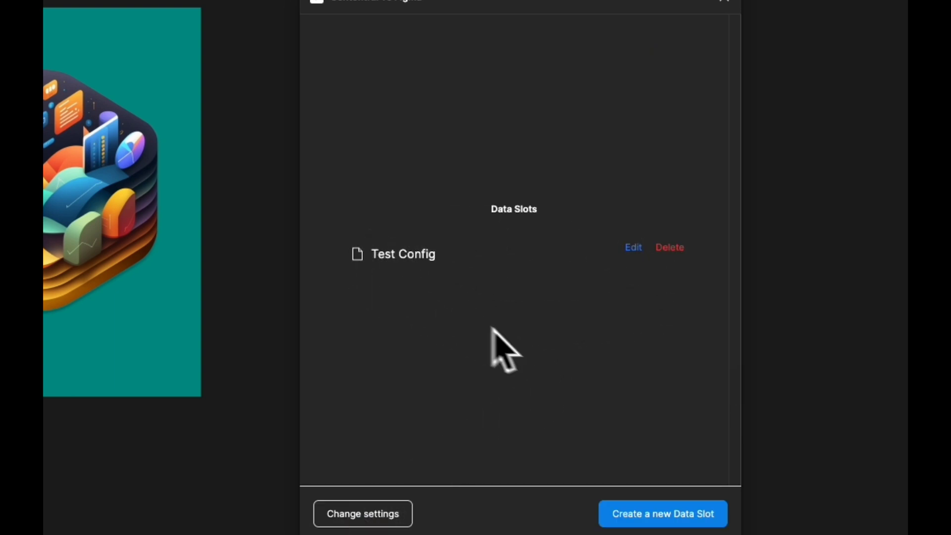
# Create a data slot for the ogImage-template frame and rename it OG Image
pyautogui.click(680, 520)
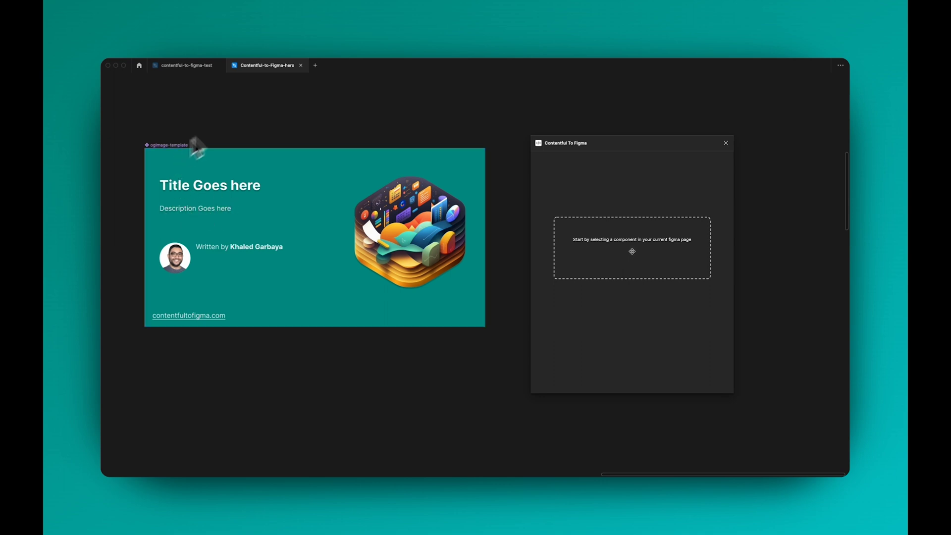
pyautogui.click(162, 149)
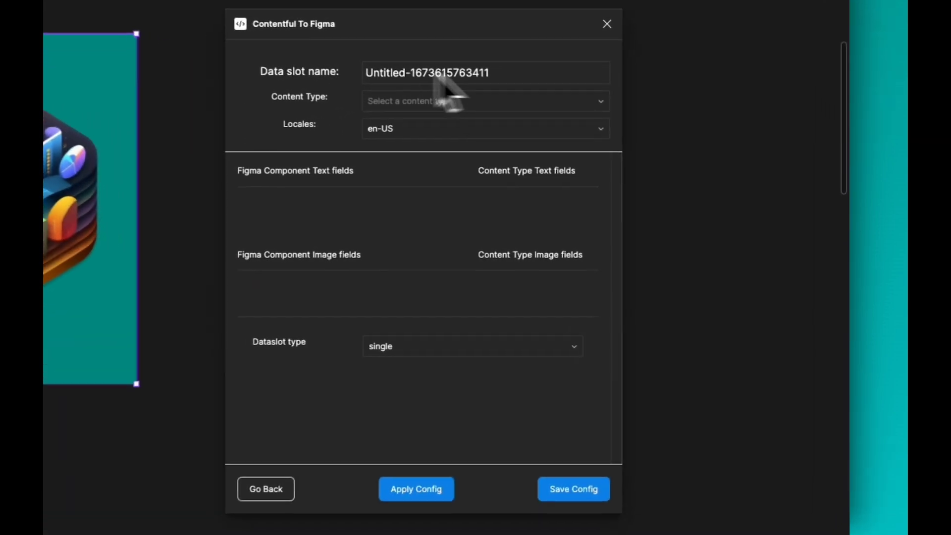
pyautogui.tripleClick(689, 170)
pyautogui.write('OG Image')
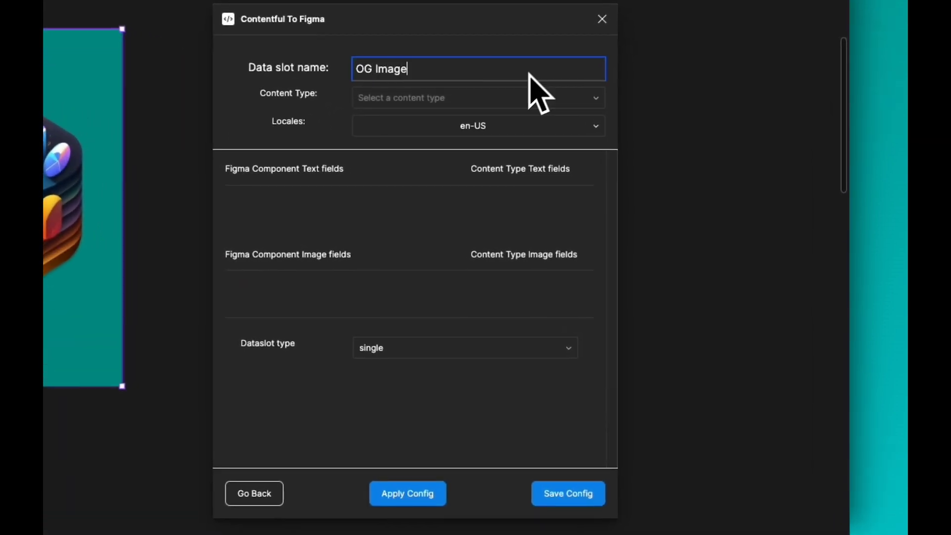
pyautogui.click(476, 102)
pyautogui.click(285, 105)
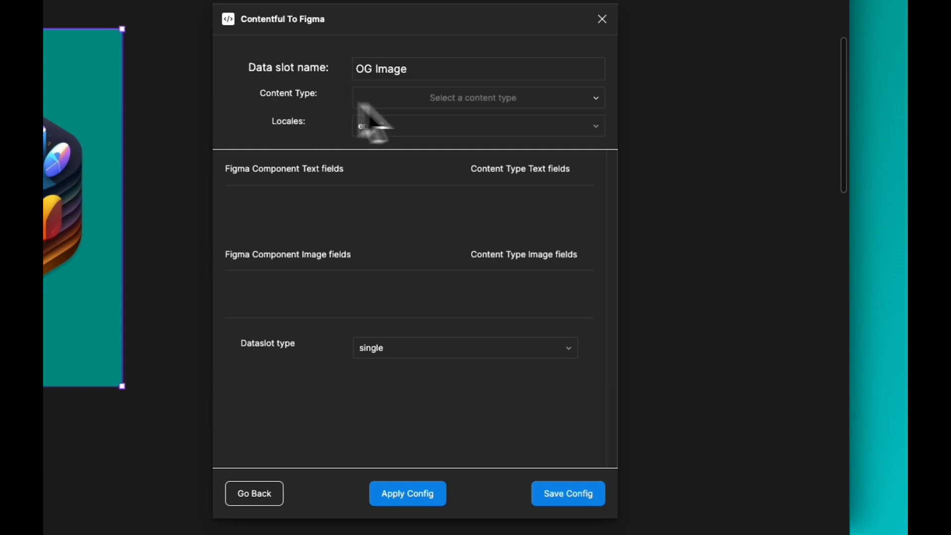
# Set the OG Image slot's content type to blogPost with locale en-US
pyautogui.click(391, 102)
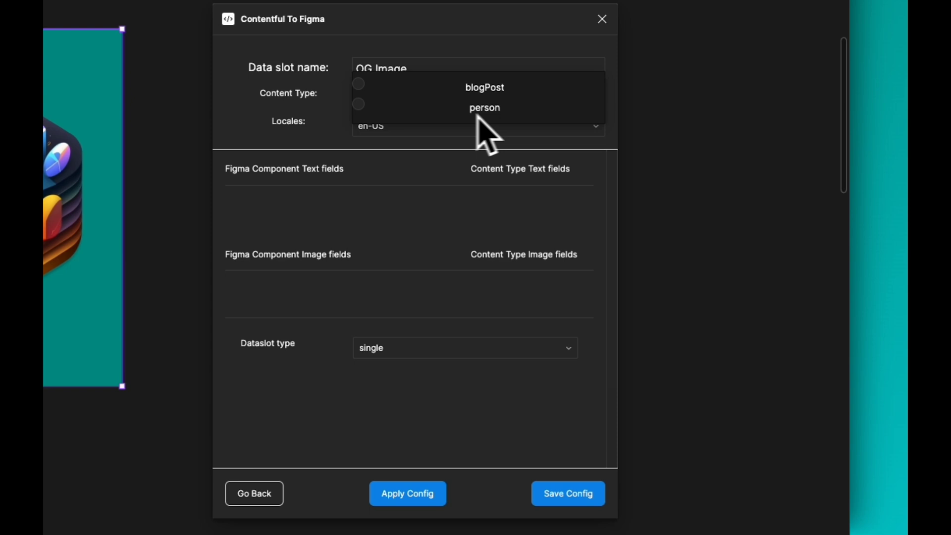
pyautogui.click(497, 93)
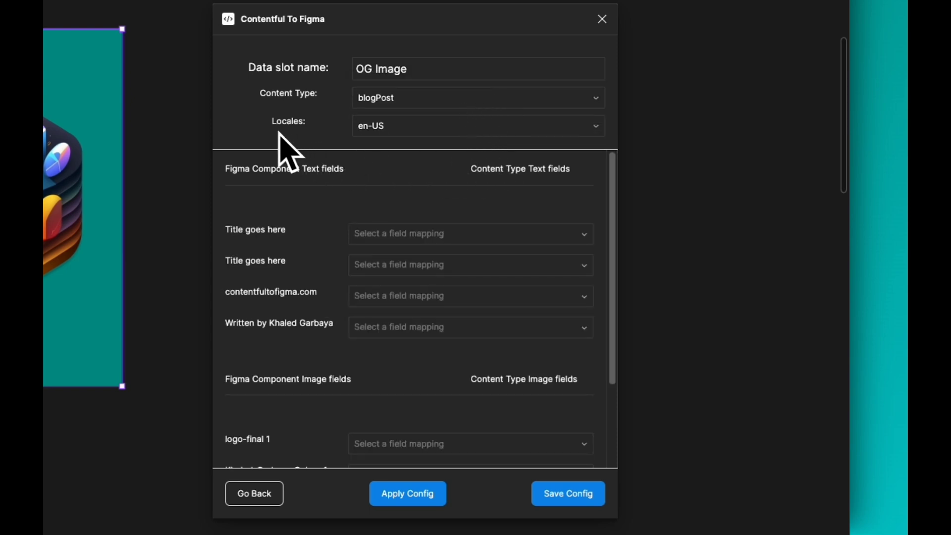
pyautogui.click(435, 131)
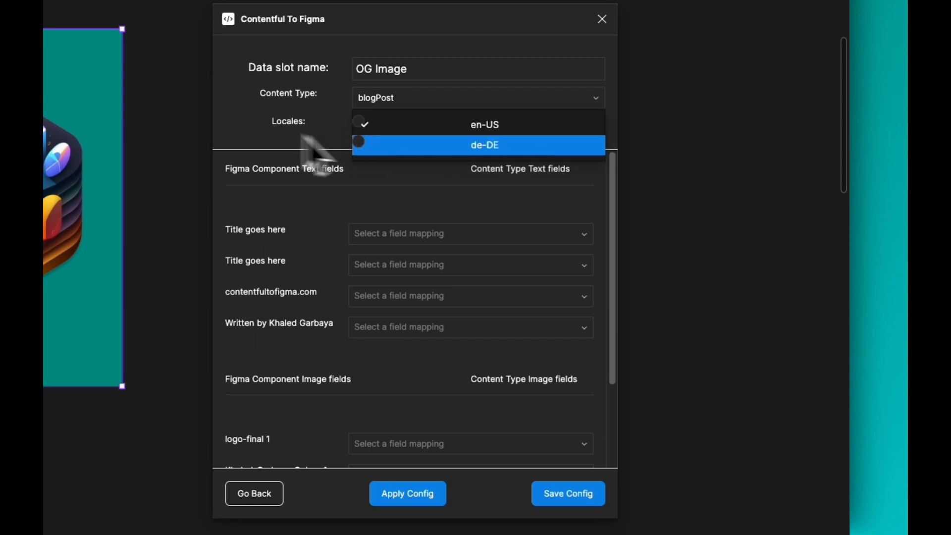
pyautogui.click(258, 126)
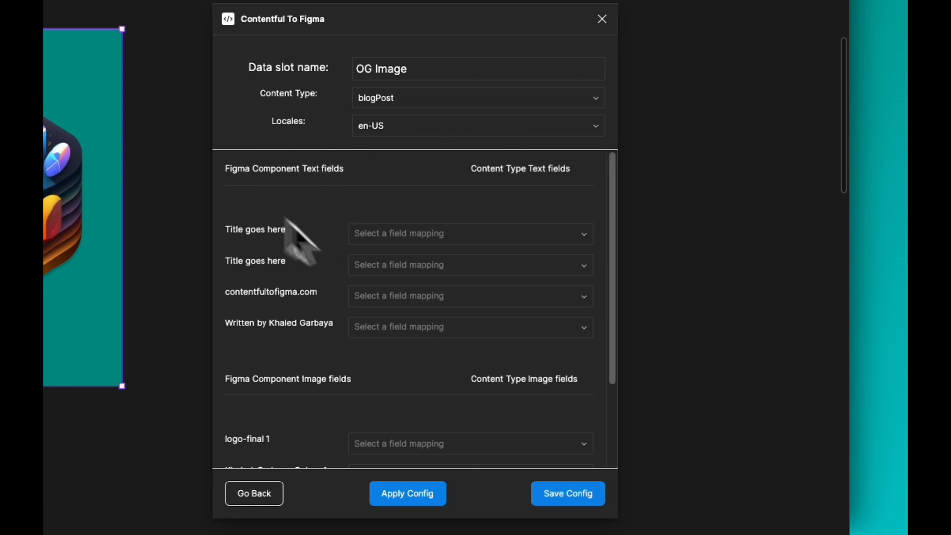
# Map the two text layers to title and description, then apply the config
pyautogui.click(385, 237)
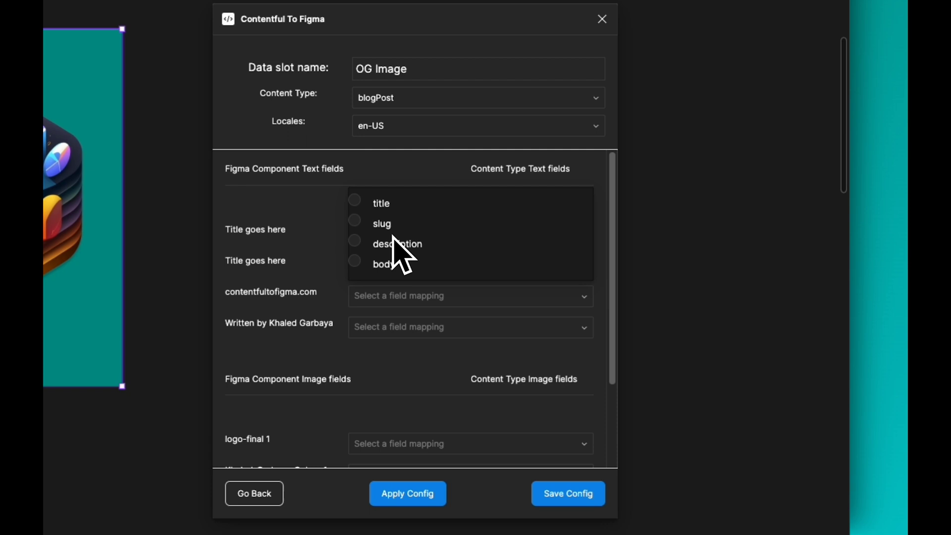
pyautogui.click(396, 204)
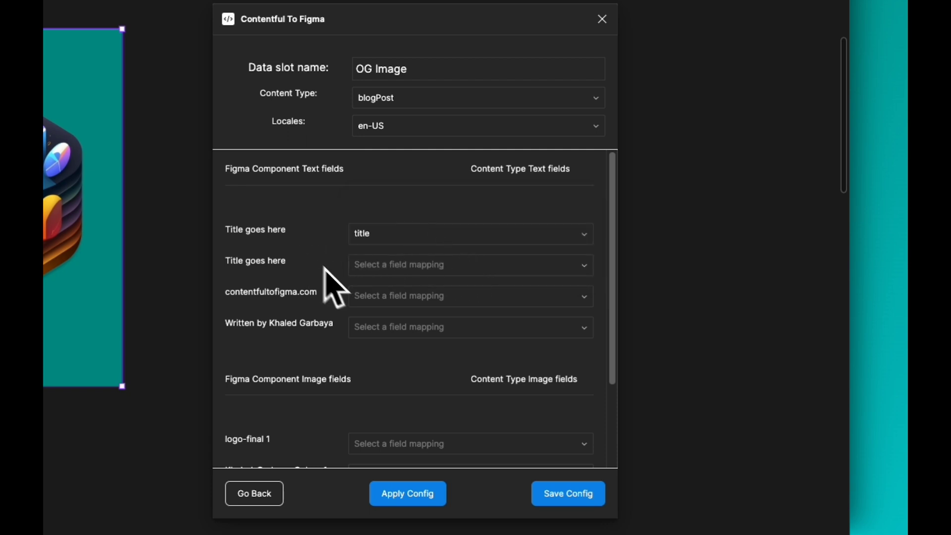
pyautogui.scroll(-1, 319, 280)
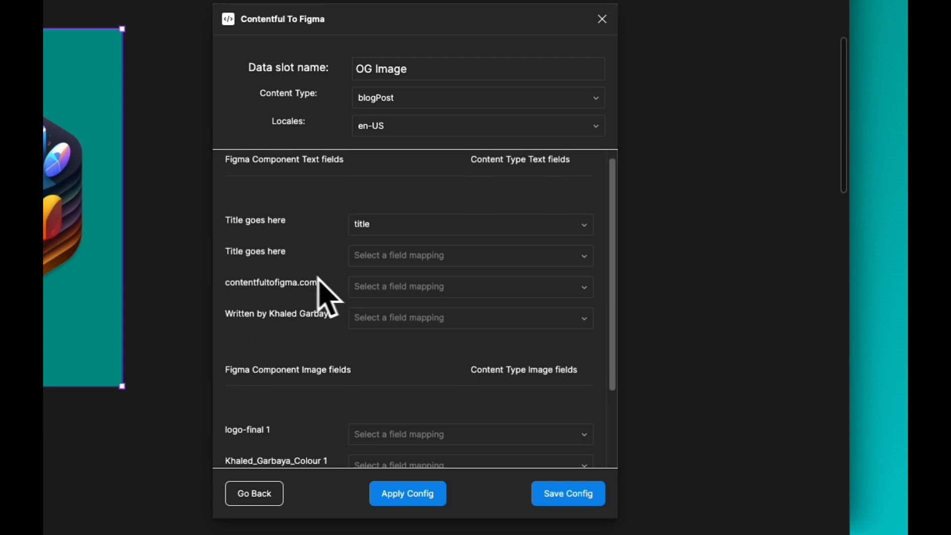
pyautogui.scroll(-3, 329, 287)
pyautogui.scroll(3, 298, 272)
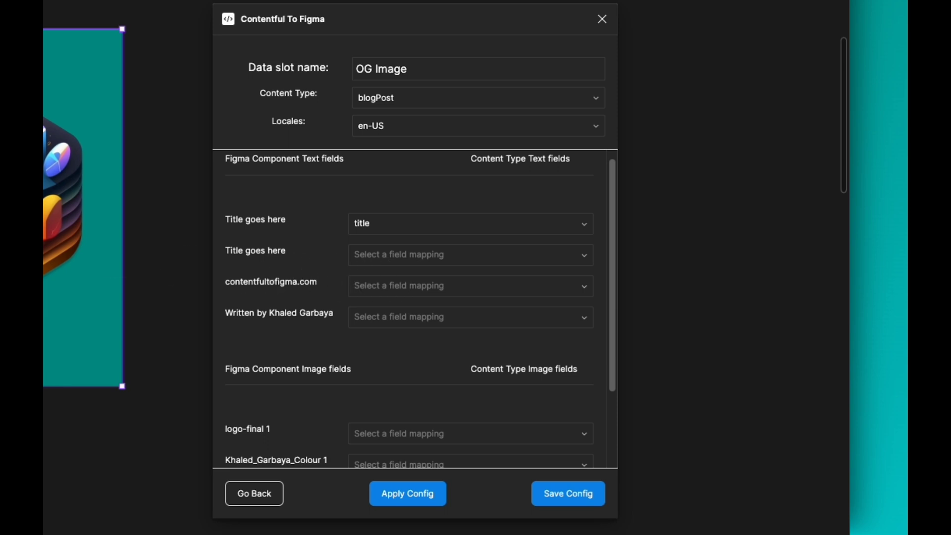
pyautogui.click(367, 254)
pyautogui.click(424, 267)
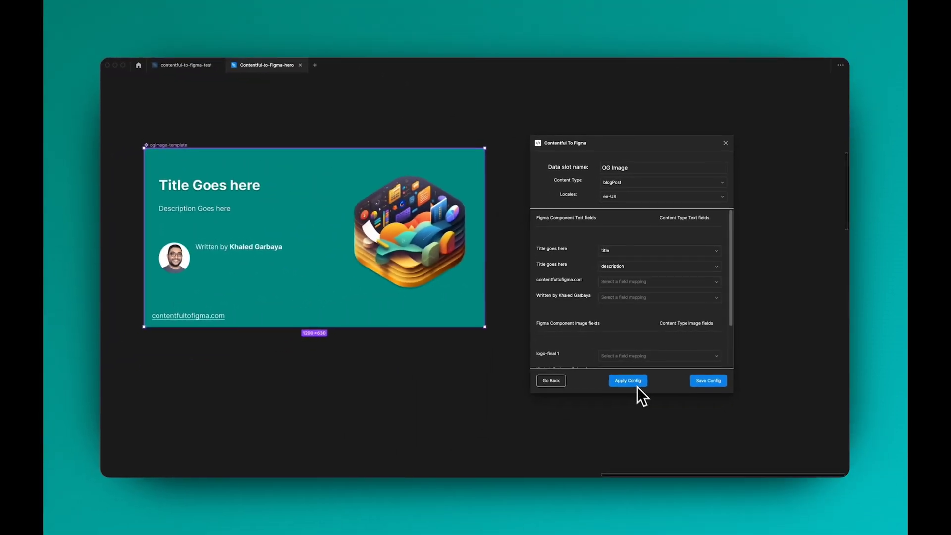
pyautogui.click(425, 500)
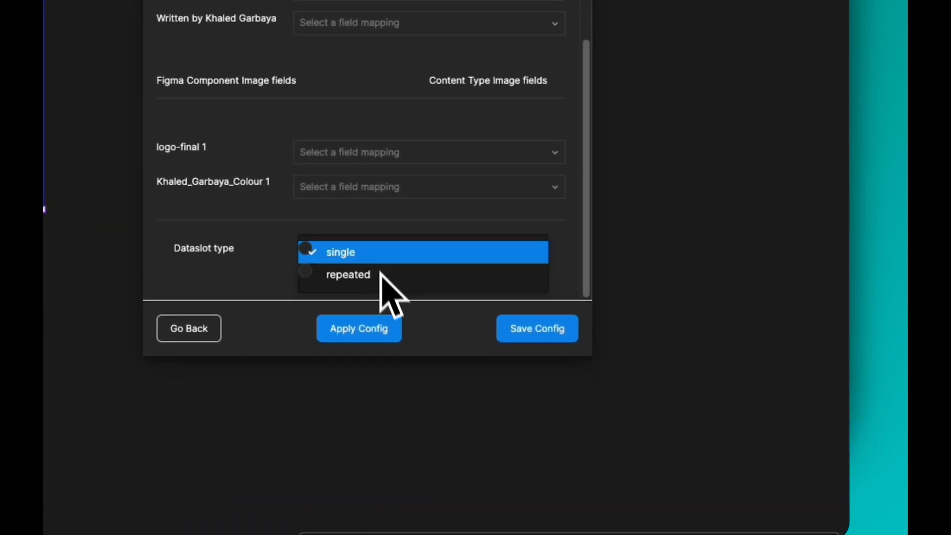
# Make the OG Image slot repeated in a 2-column, 2-row grid
pyautogui.click(384, 273)
pyautogui.scroll(-2, 280, 224)
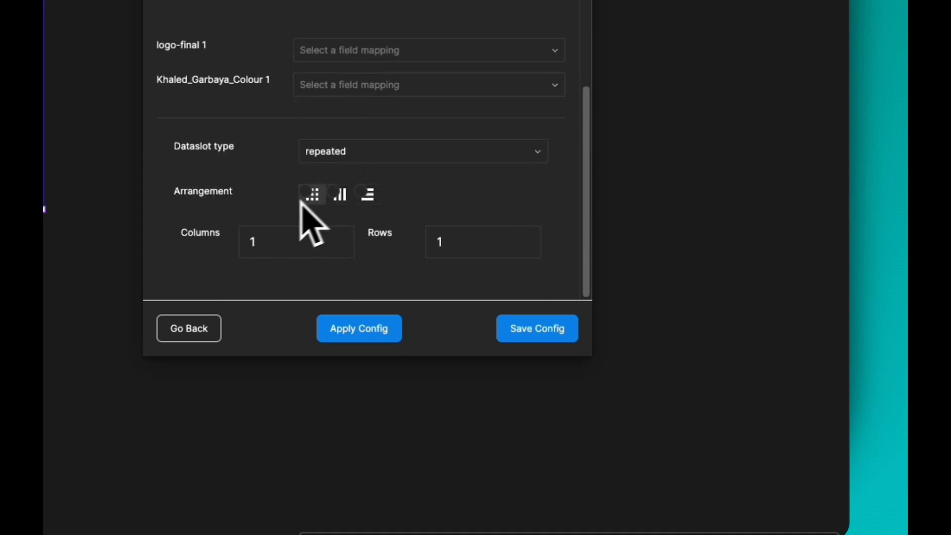
pyautogui.click(338, 238)
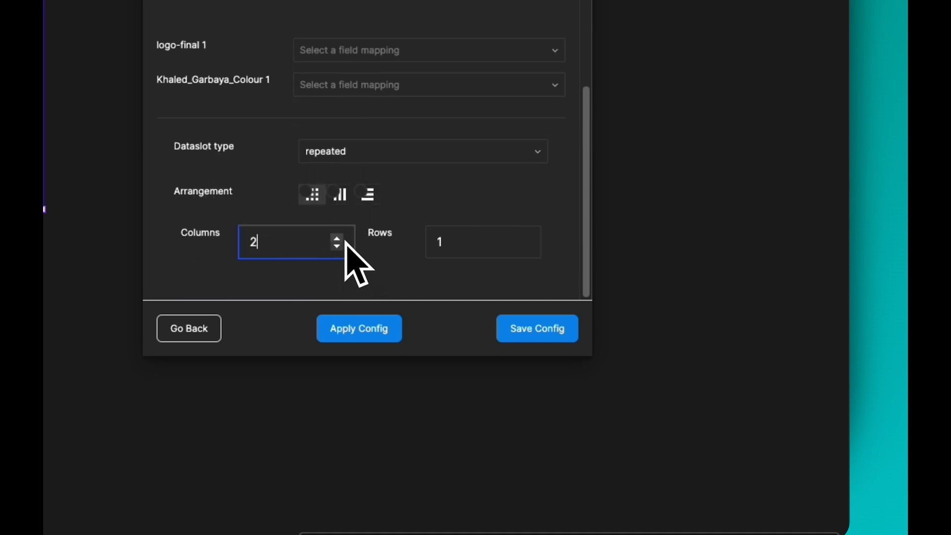
pyautogui.click(526, 246)
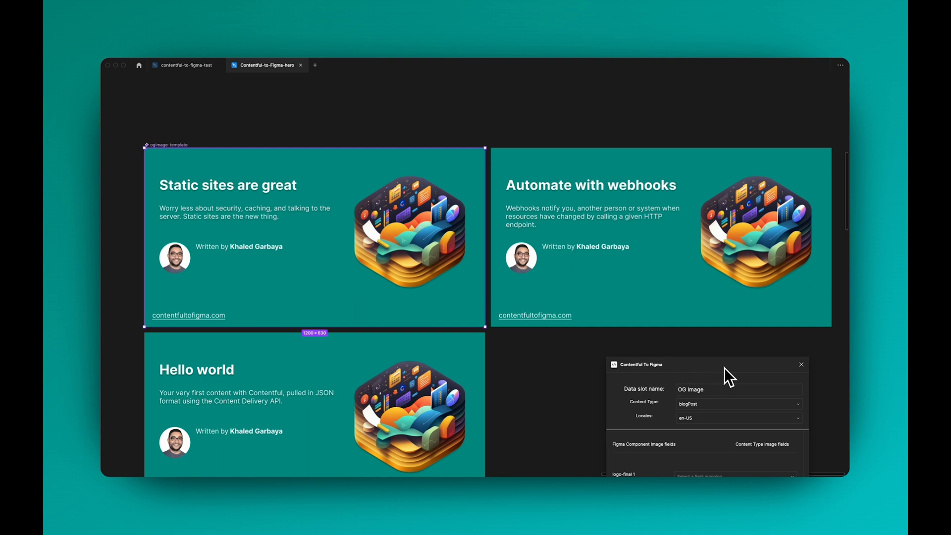
# Preview the cards in German by applying the de-DE locale
pyautogui.moveTo(724, 367); pyautogui.dragTo(651, 233)
pyautogui.click(626, 279)
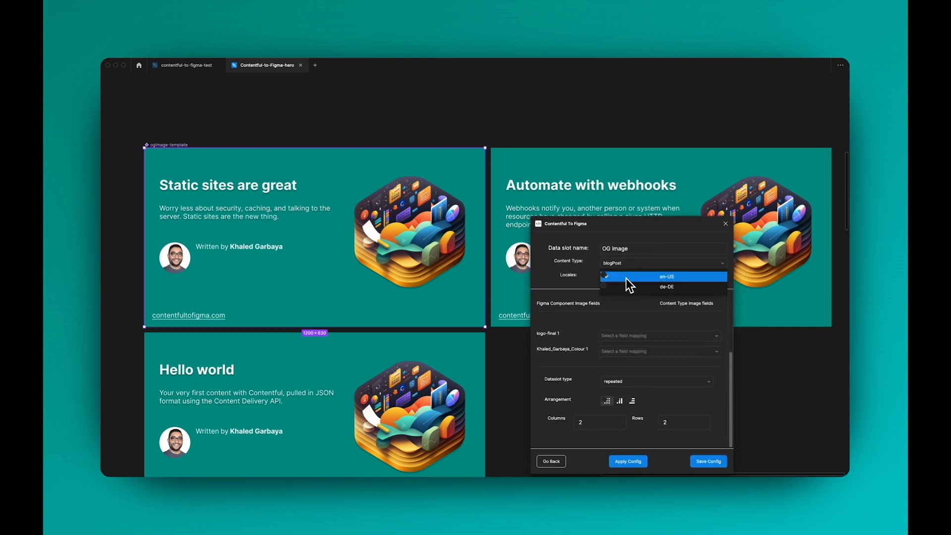
pyautogui.click(669, 290)
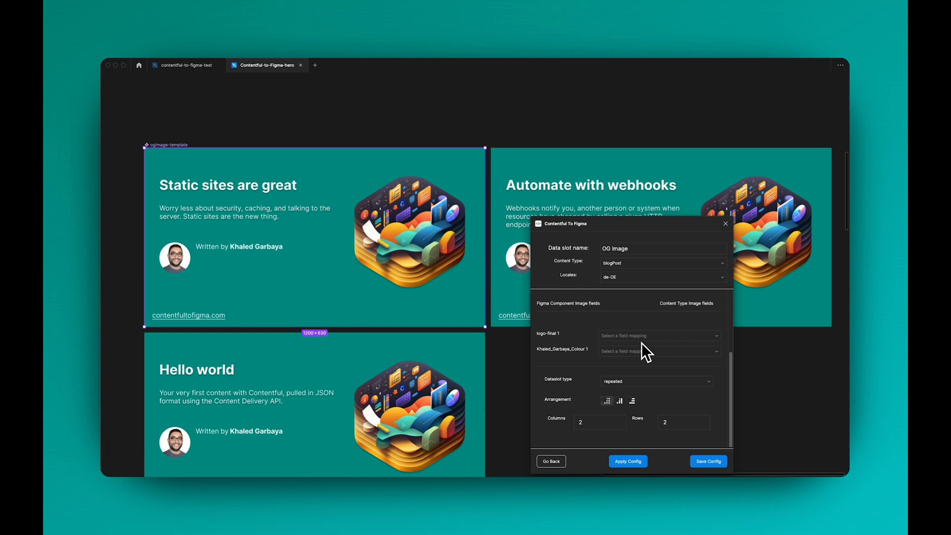
pyautogui.click(628, 462)
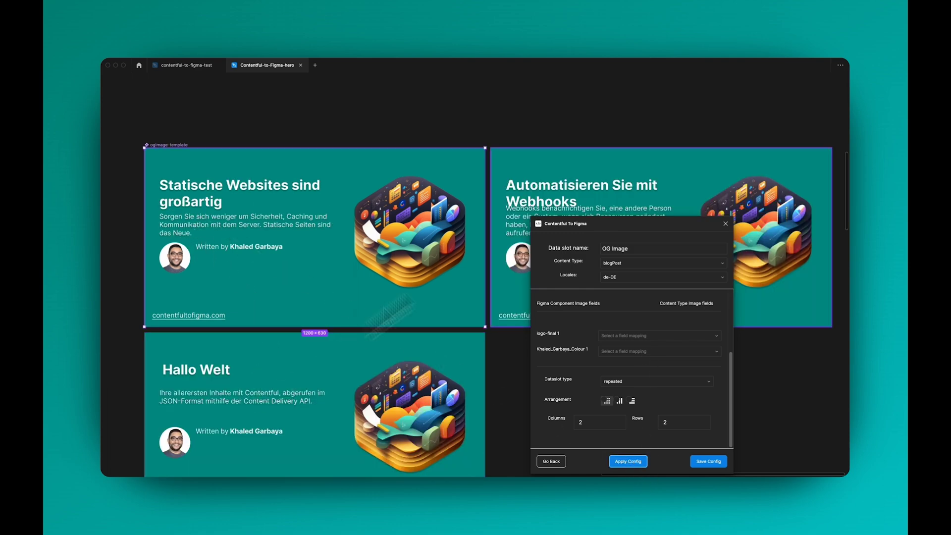
# Reapply the en-US content to the cards and save the OG Image slot
pyautogui.moveTo(617, 223); pyautogui.dragTo(664, 324)
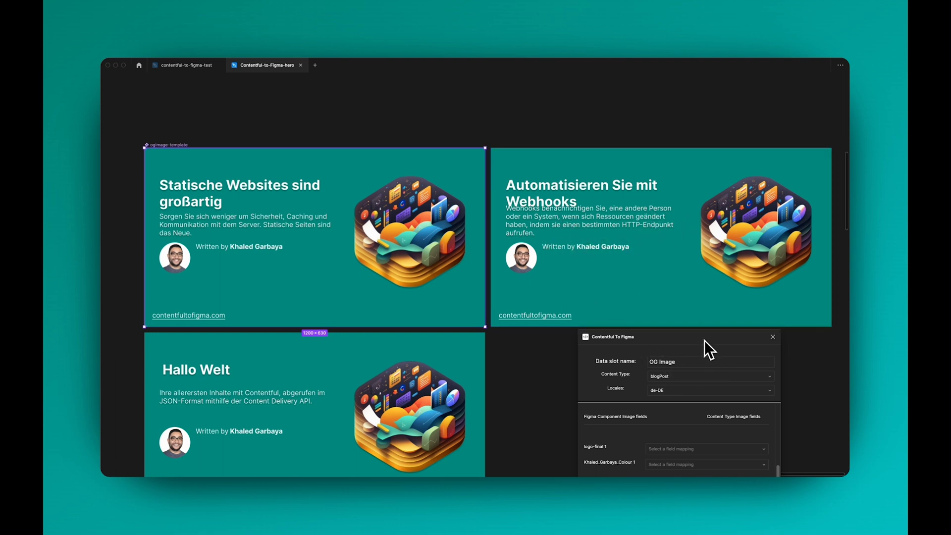
pyautogui.moveTo(705, 340); pyautogui.dragTo(614, 165)
pyautogui.click(585, 219)
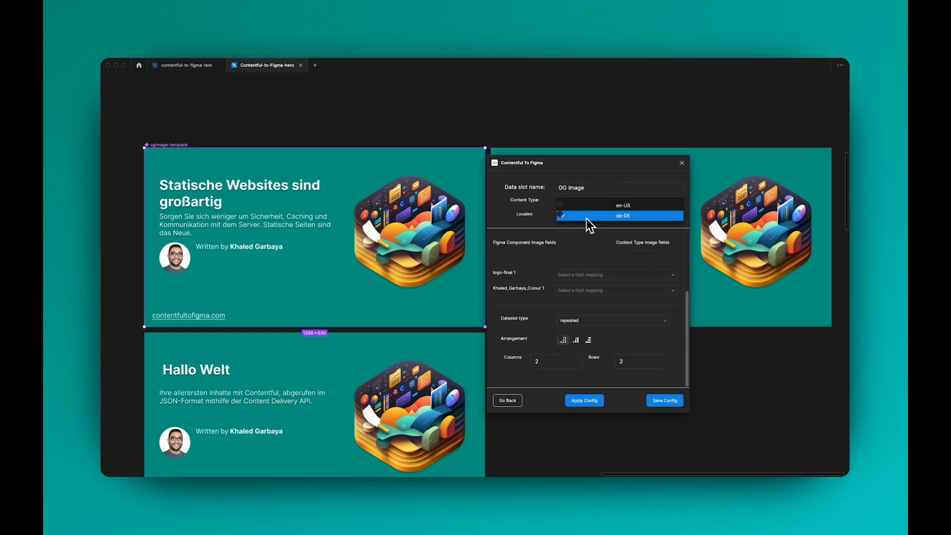
pyautogui.click(612, 204)
pyautogui.click(587, 403)
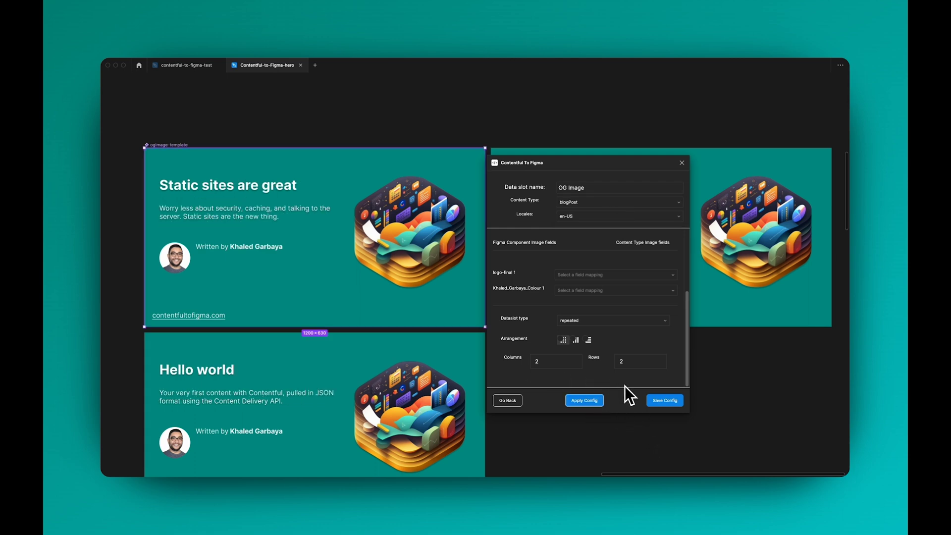
pyautogui.scroll(3, 552, 297)
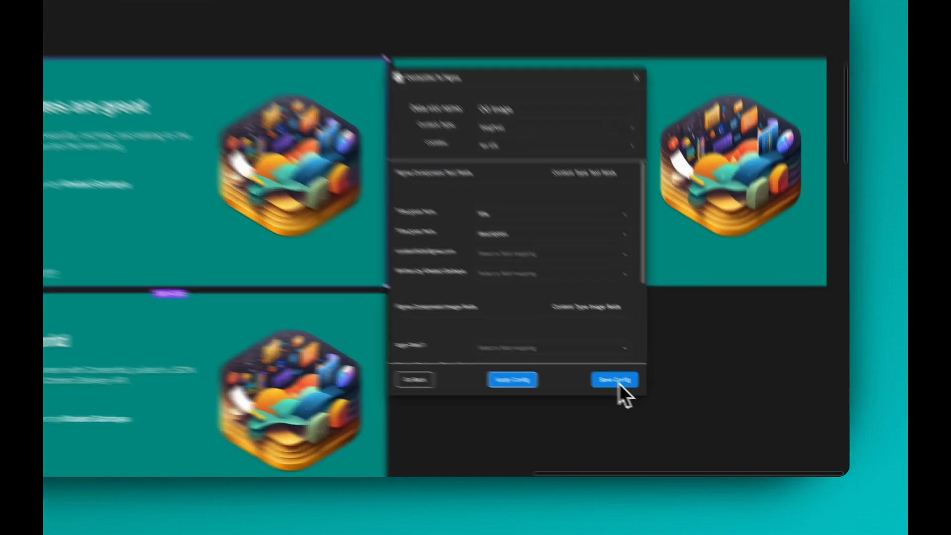
pyautogui.click(669, 402)
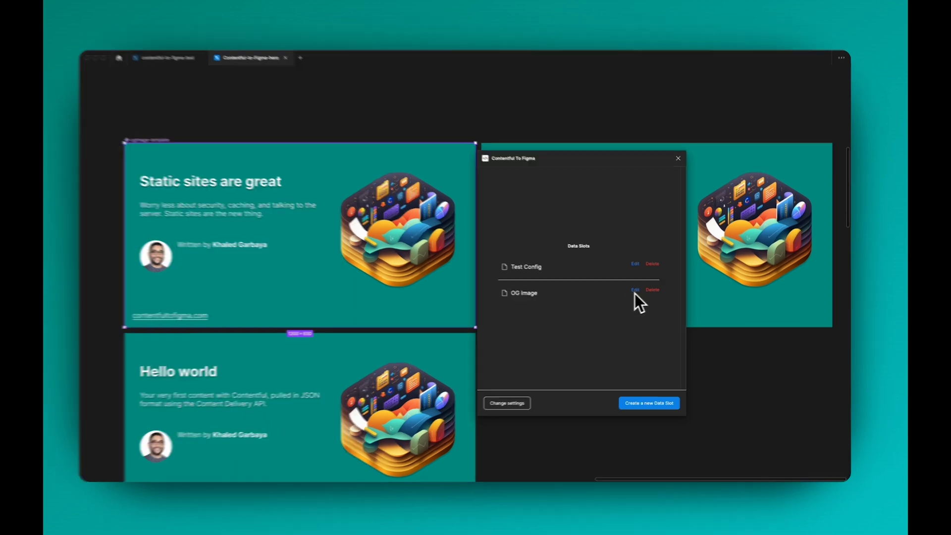
# Edit OG Image to use locale de-DE, apply and save it, then close the plugin
pyautogui.click(636, 290)
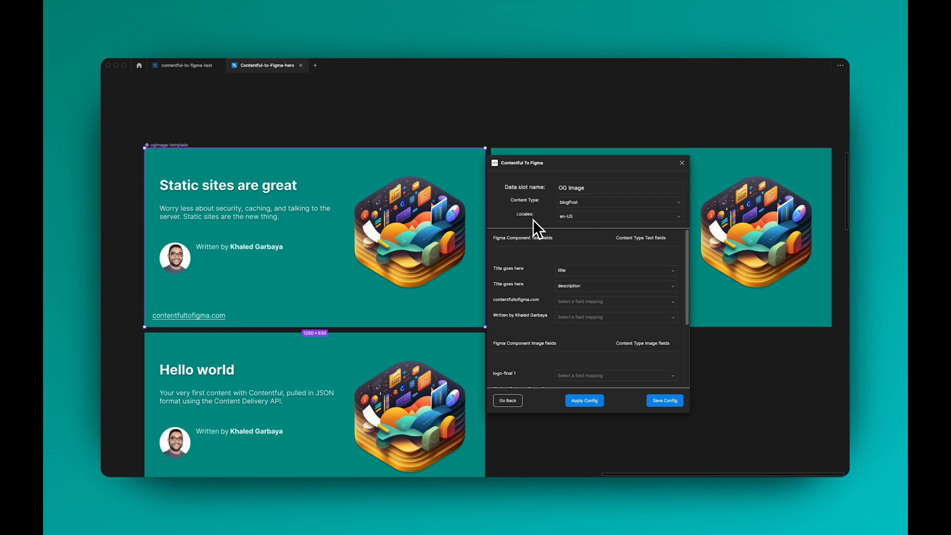
pyautogui.click(584, 217)
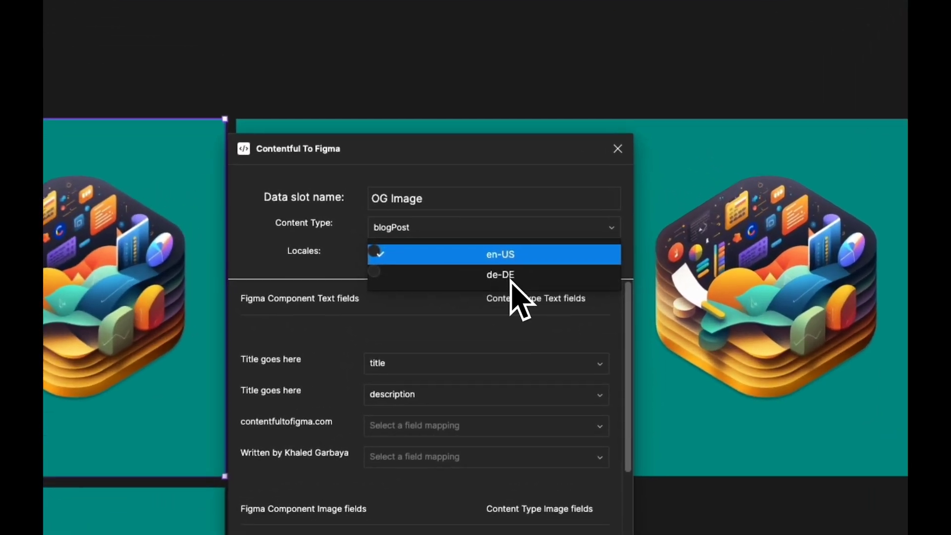
pyautogui.click(511, 277)
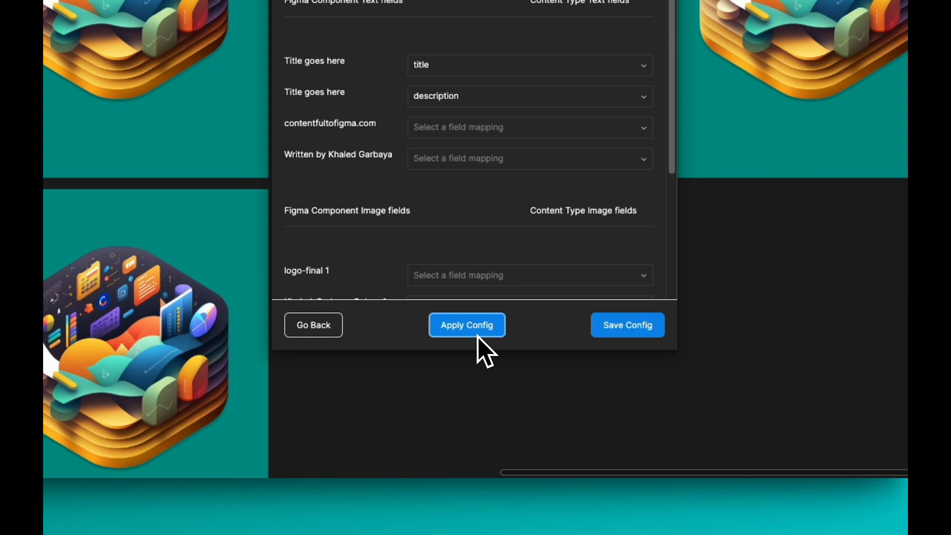
pyautogui.click(478, 335)
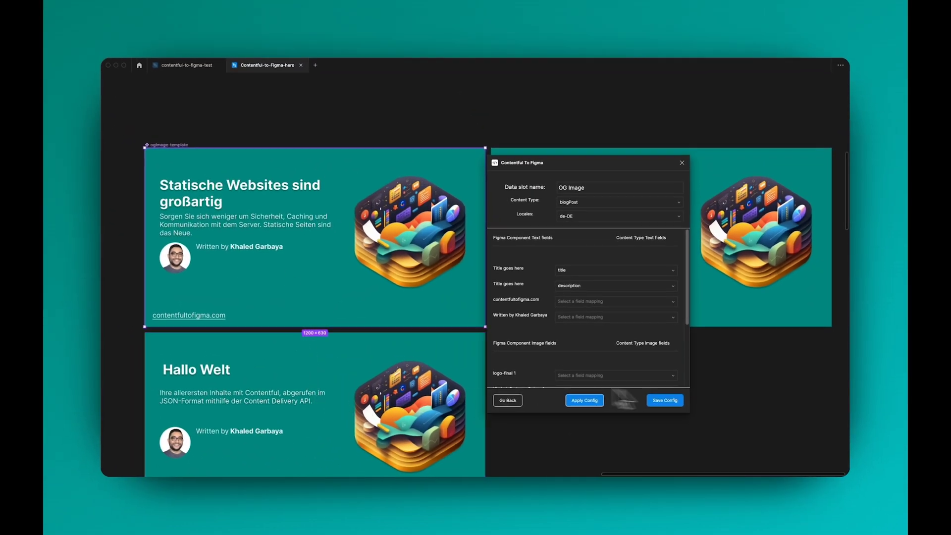
pyautogui.click(673, 404)
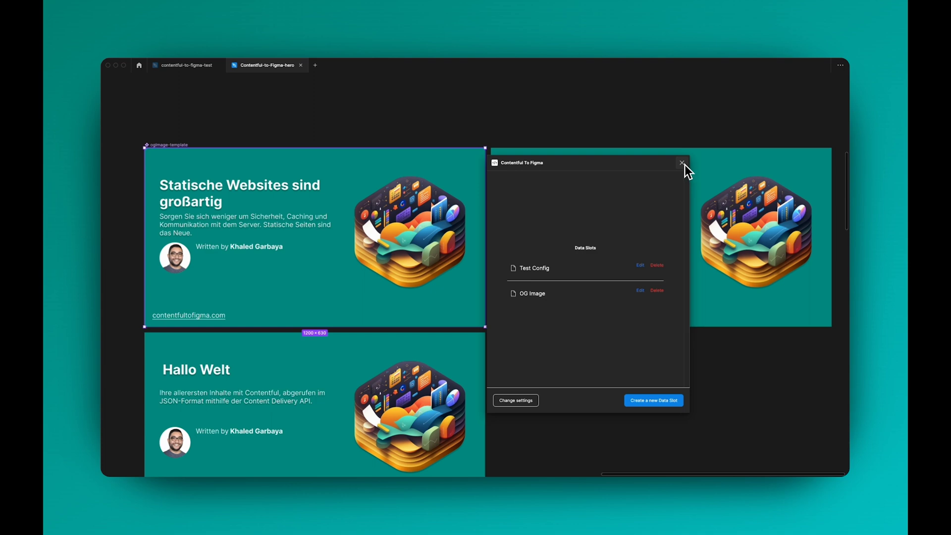
pyautogui.click(683, 163)
# In the contentful-to-figma-test file, launch the Contentful To Figma plugin
pyautogui.click(194, 67)
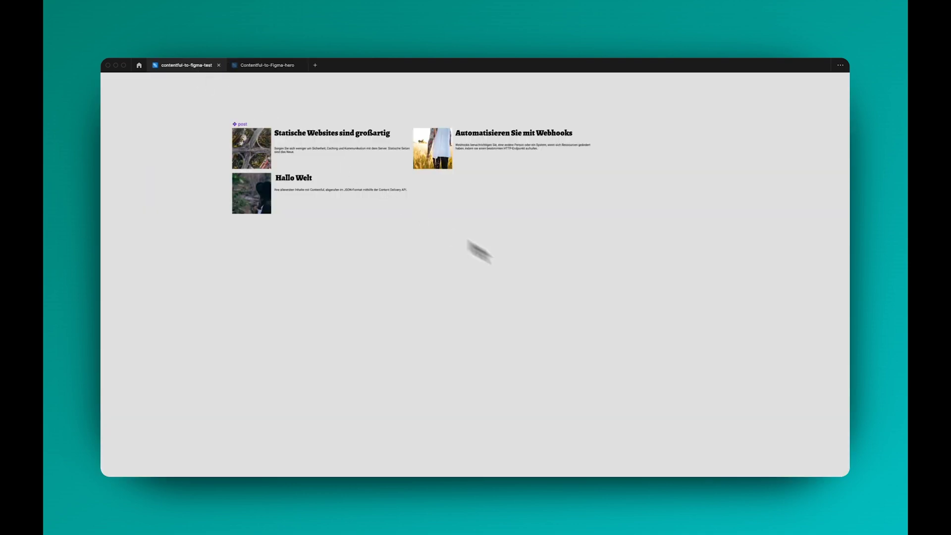
pyautogui.rightClick(457, 218)
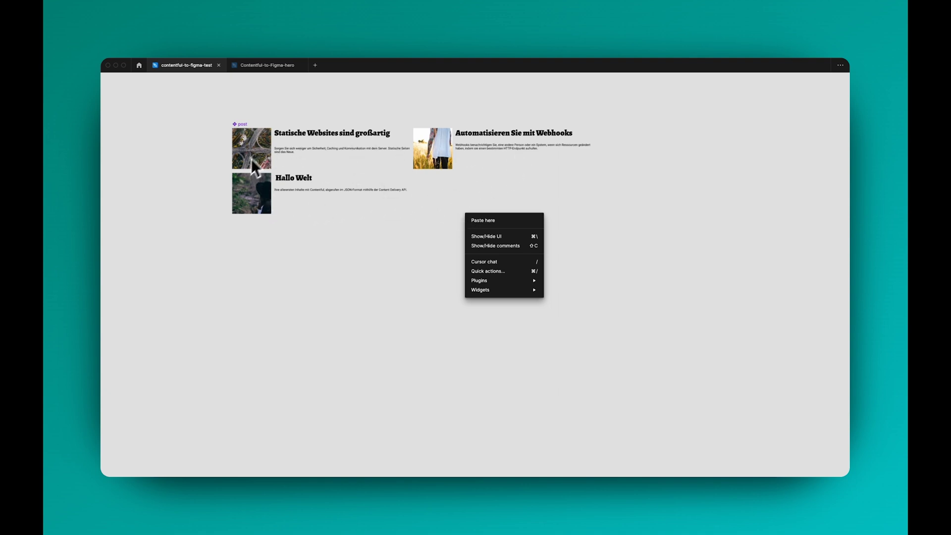
pyautogui.moveTo(501, 281)
pyautogui.moveTo(569, 325)
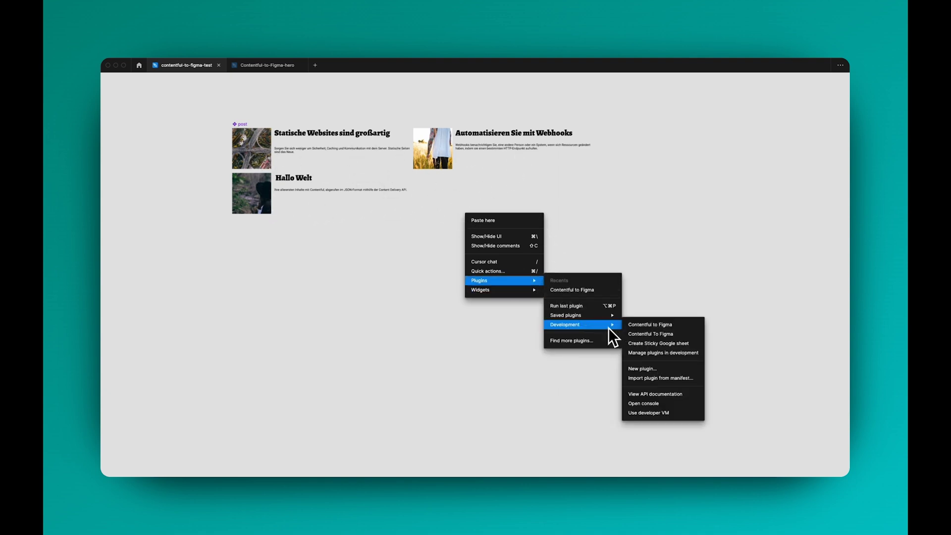
pyautogui.click(639, 334)
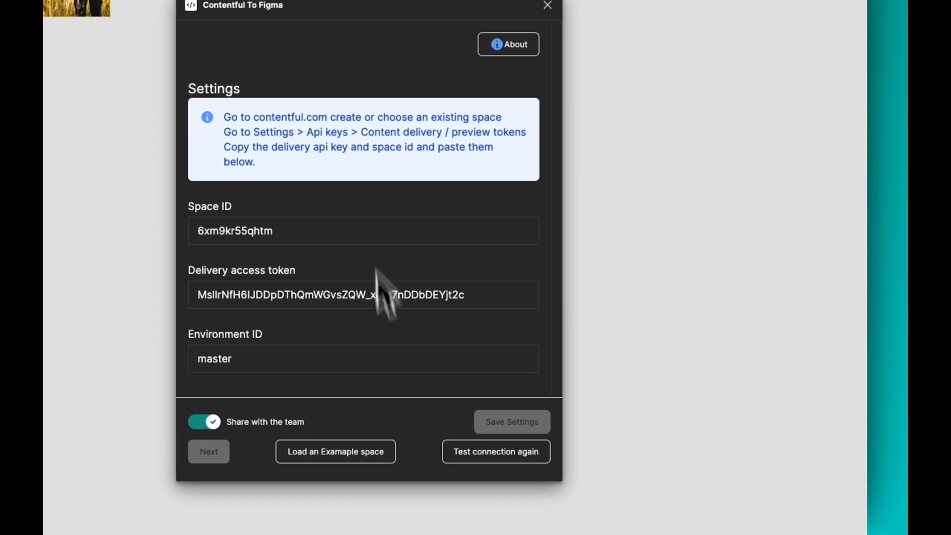
# Retest the connection, go to Data Slots, and start a new data slot
pyautogui.click(452, 454)
pyautogui.click(214, 459)
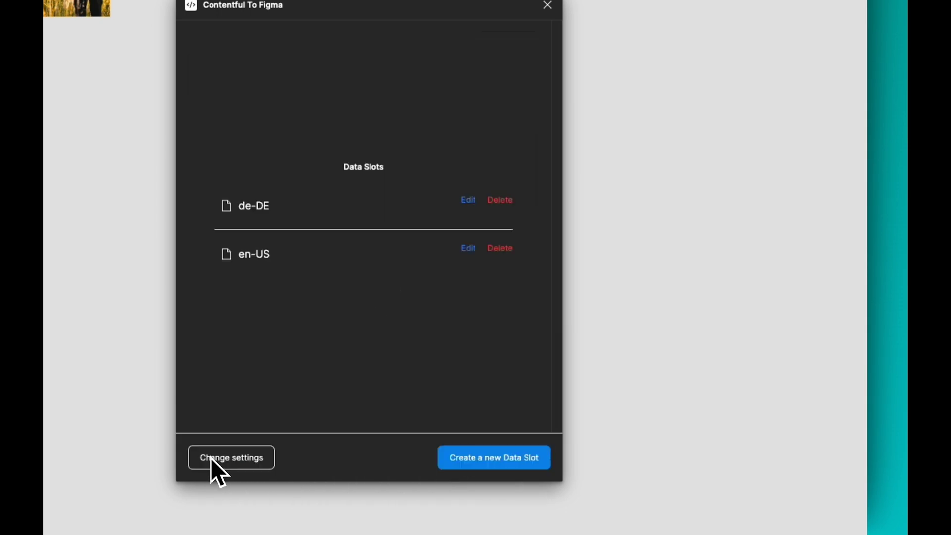
pyautogui.click(496, 462)
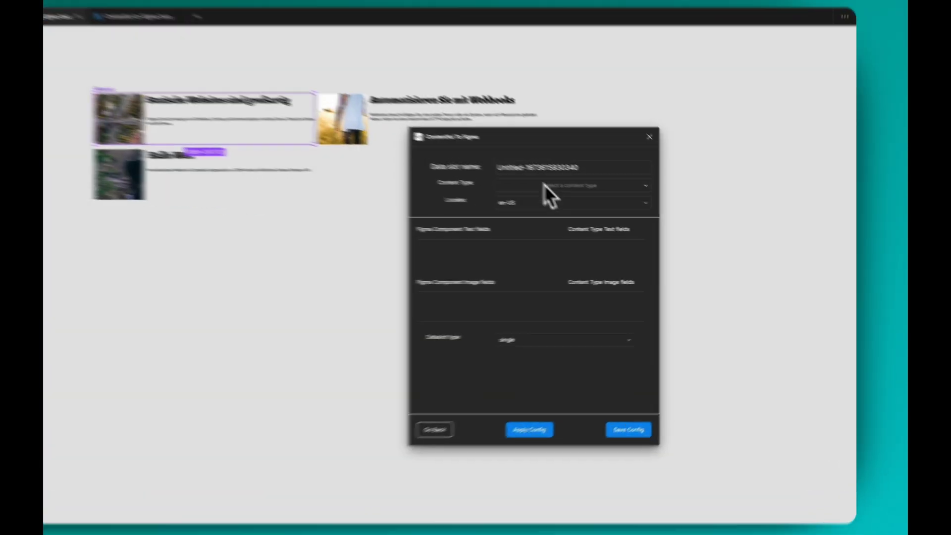
# Set content type blogPost and map content→description, title→title, image→heroImage
pyautogui.click(599, 203)
pyautogui.click(635, 200)
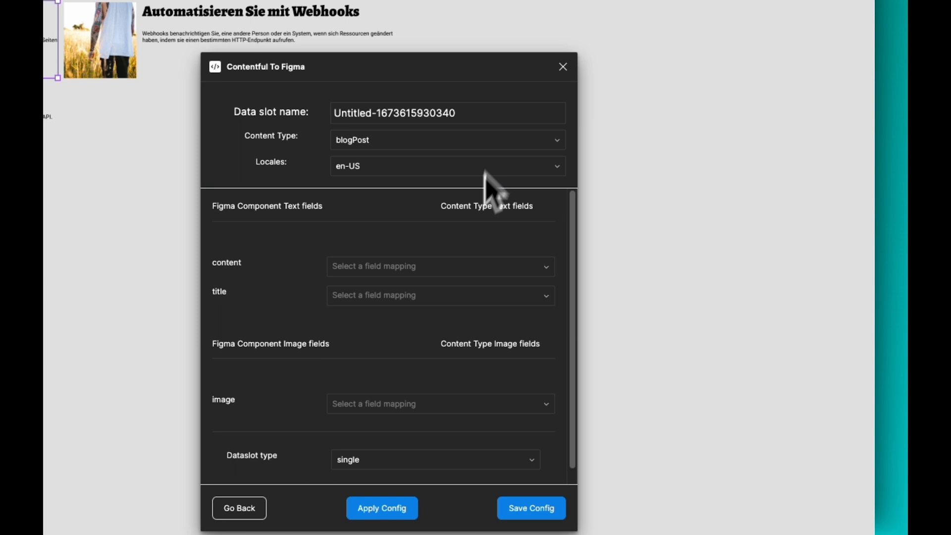
pyautogui.click(377, 268)
pyautogui.click(387, 275)
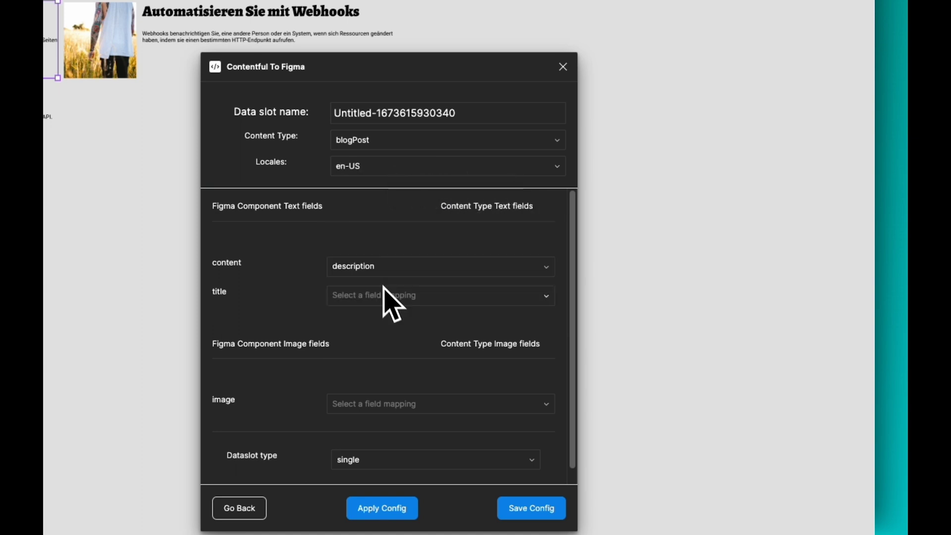
pyautogui.click(387, 298)
pyautogui.click(372, 269)
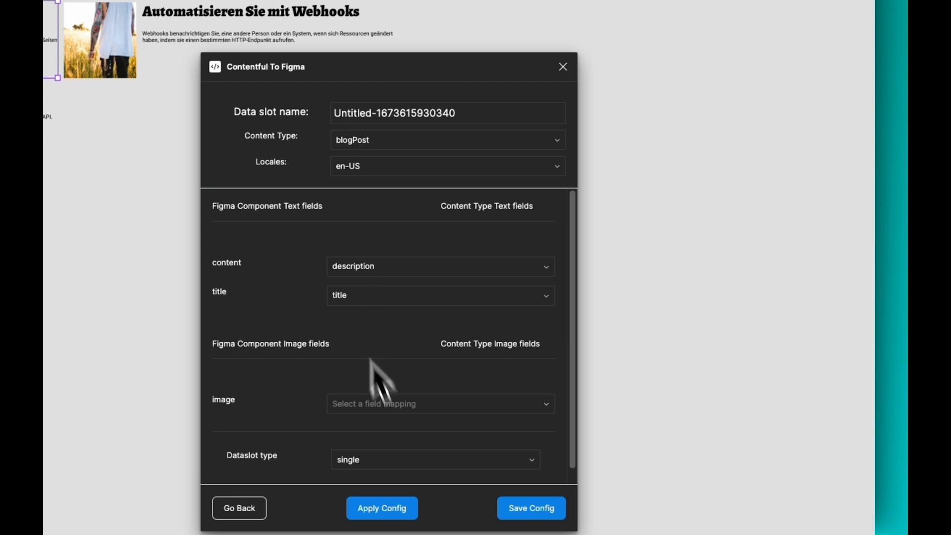
pyautogui.scroll(-1, 371, 379)
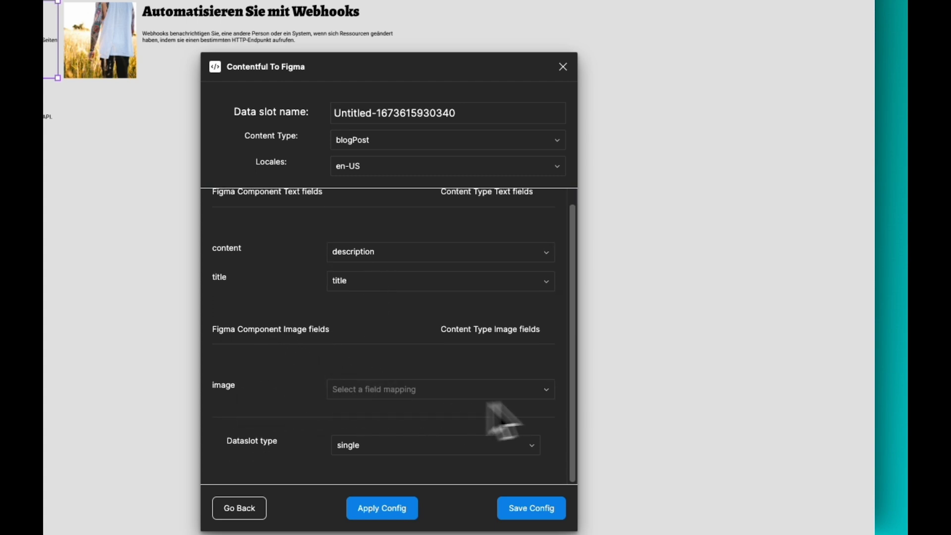
pyautogui.click(426, 390)
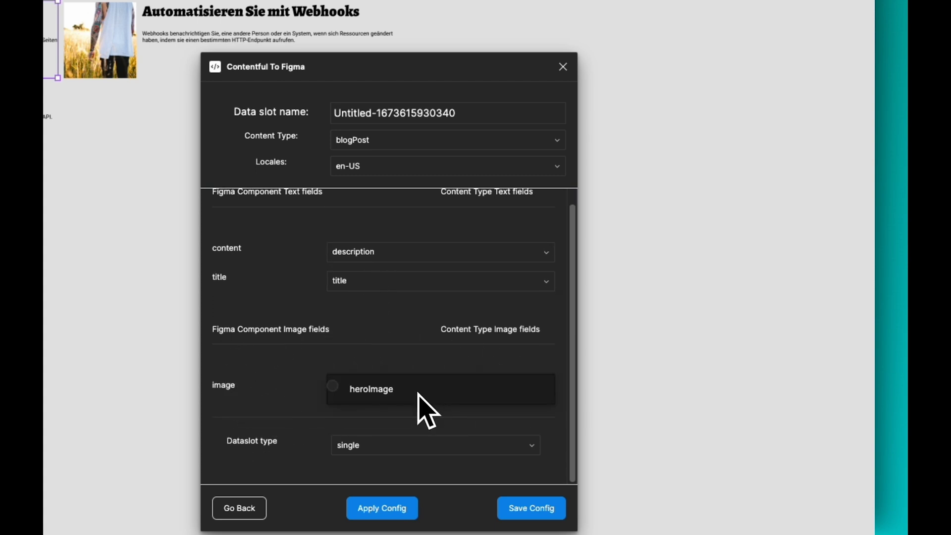
pyautogui.click(373, 394)
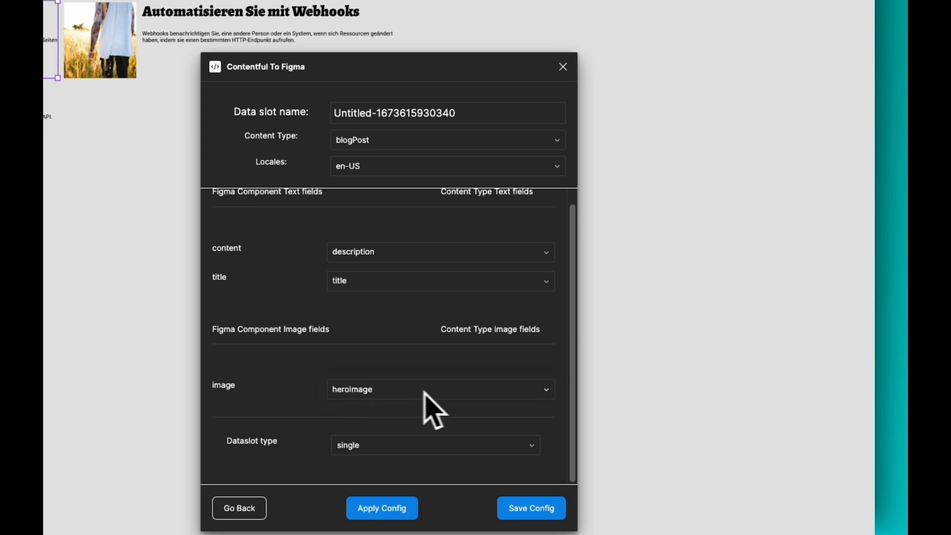
# Make the slot repeated with 2 columns and 2 rows, and fill the cards
pyautogui.click(350, 445)
pyautogui.click(364, 461)
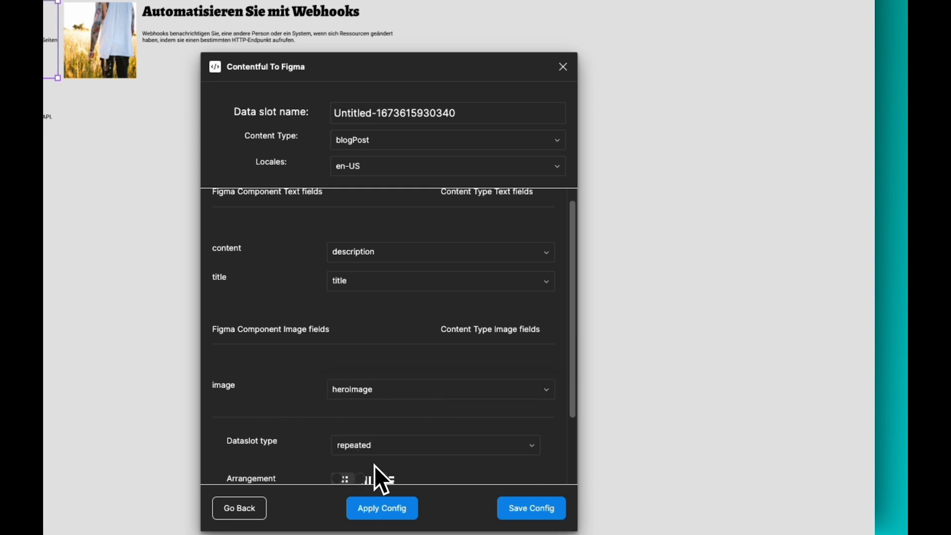
pyautogui.scroll(-2, 347, 454)
pyautogui.click(364, 432)
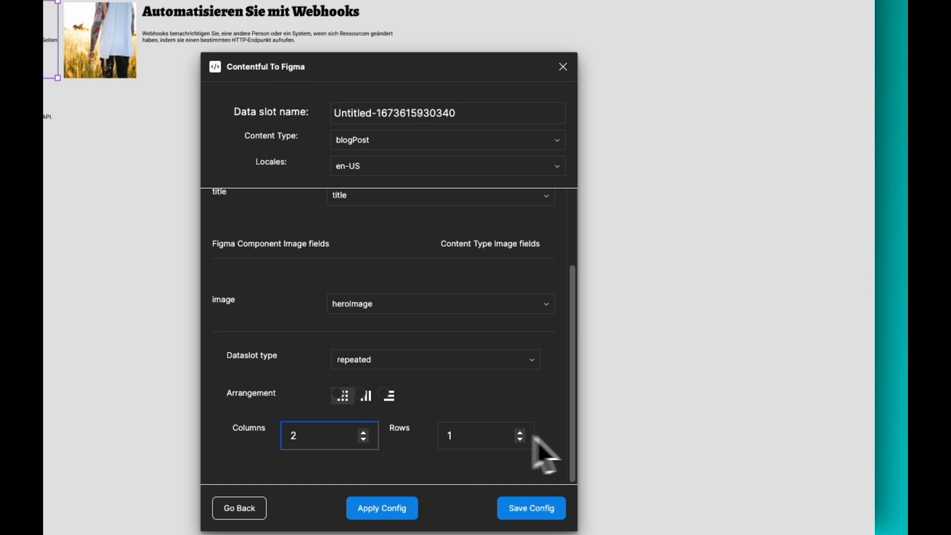
pyautogui.click(520, 432)
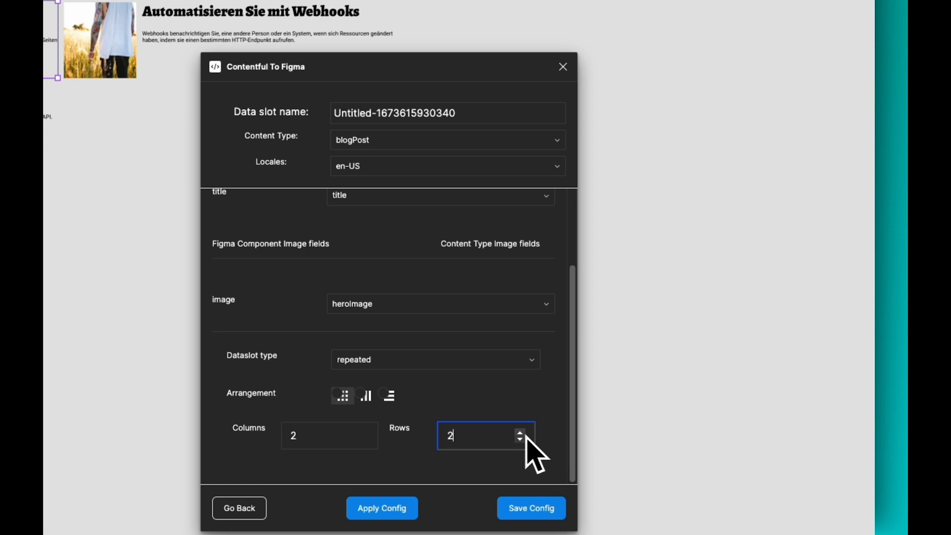
pyautogui.click(397, 510)
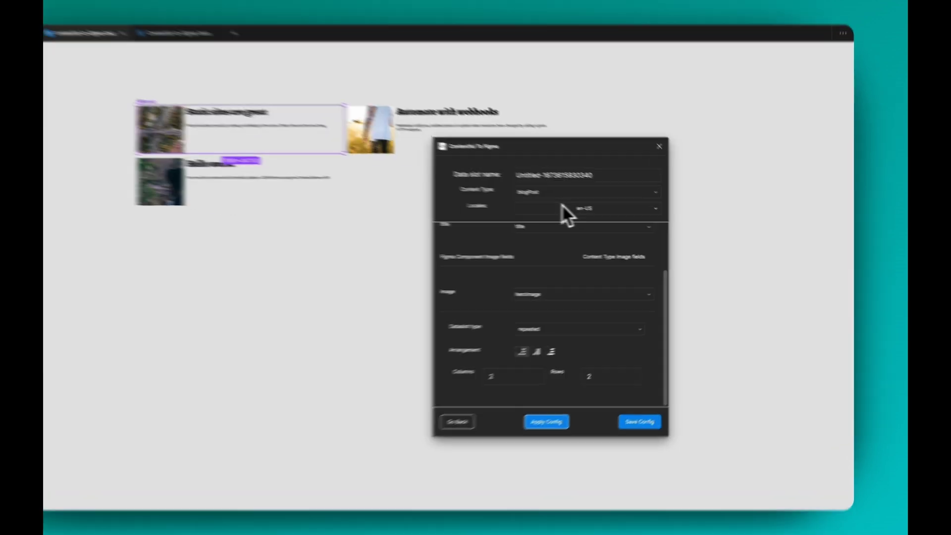
# Change the post slot's locale to de-DE and apply it to the 2×2 cards
pyautogui.click(563, 205)
pyautogui.click(580, 222)
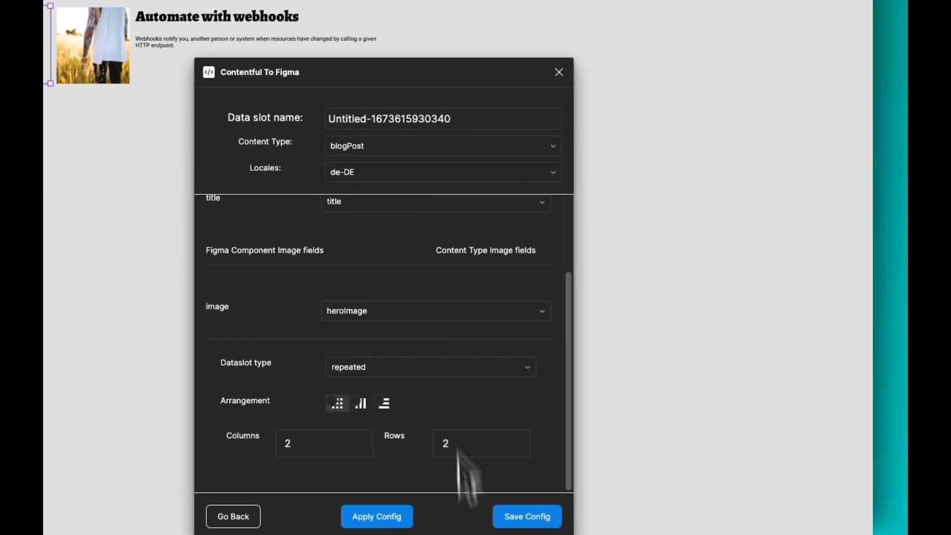
pyautogui.click(384, 520)
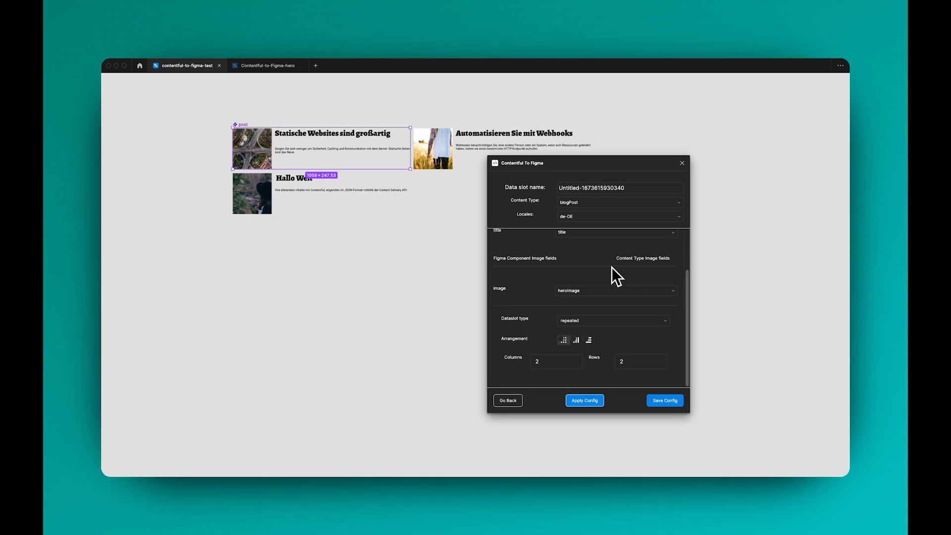
pyautogui.scroll(2, 563, 256)
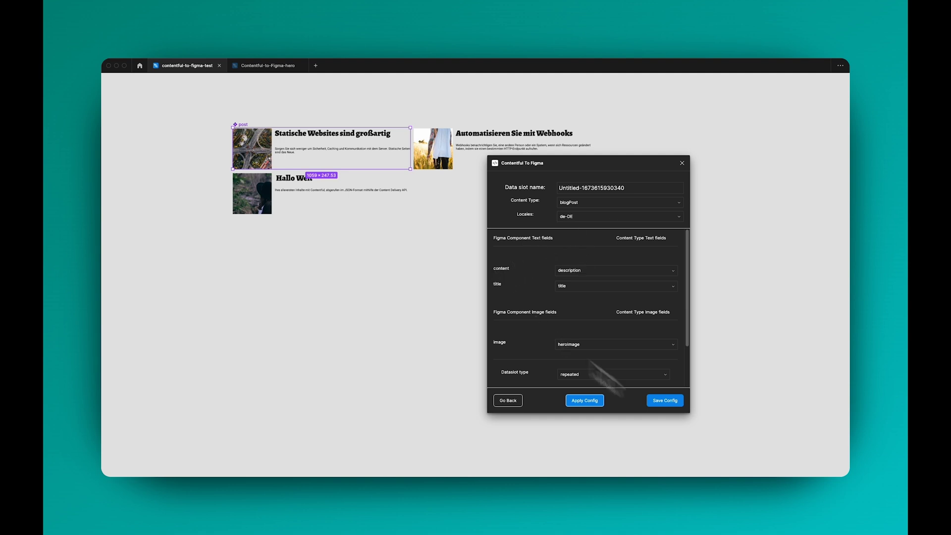
# Rename the data slot to 'Blog post List' and save the configuration
pyautogui.click(642, 192)
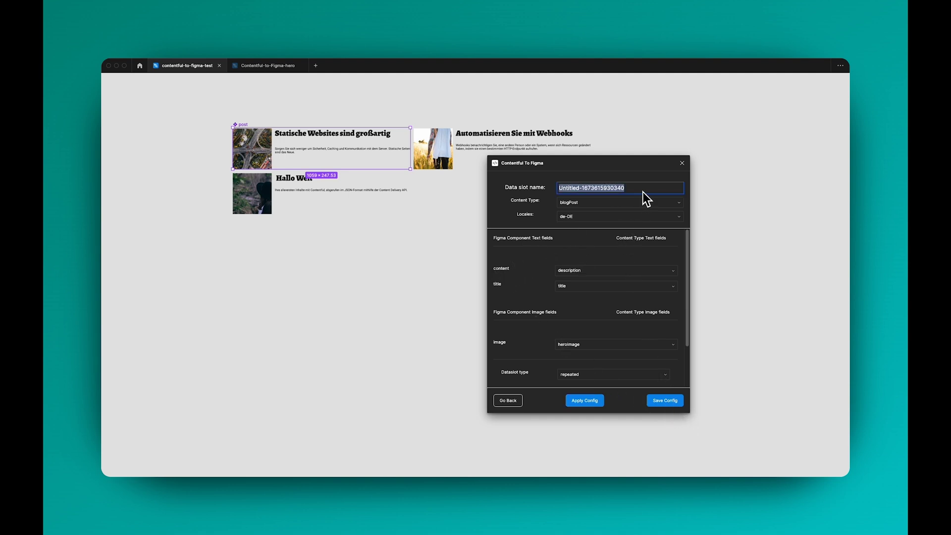
pyautogui.write('Blog')
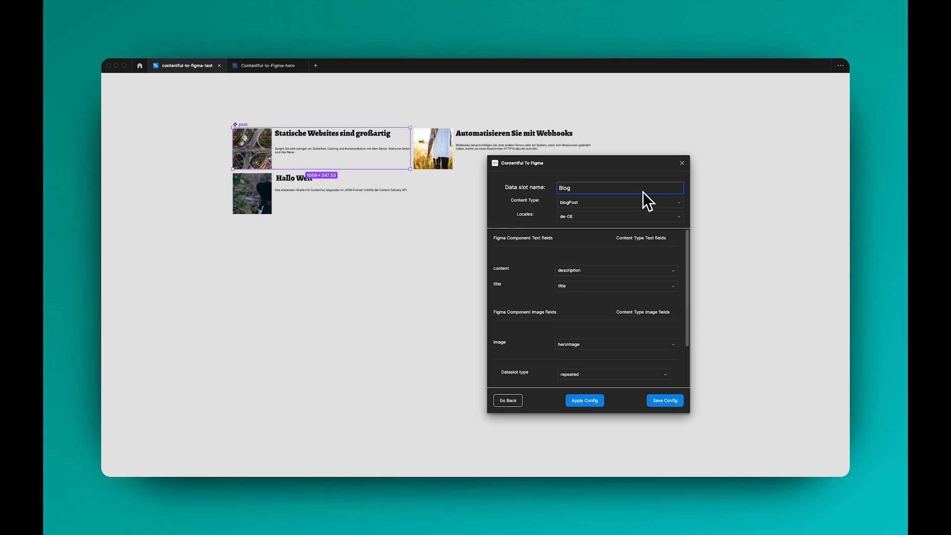
pyautogui.write(' post List')
pyautogui.click(664, 402)
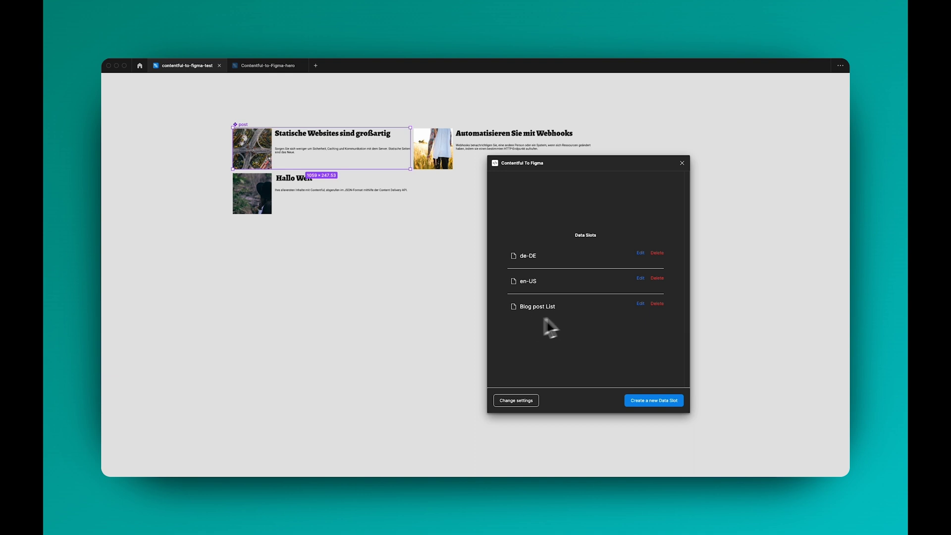
# Reopen the Blog post List slot settings and dismiss the plugin error message
pyautogui.click(426, 342)
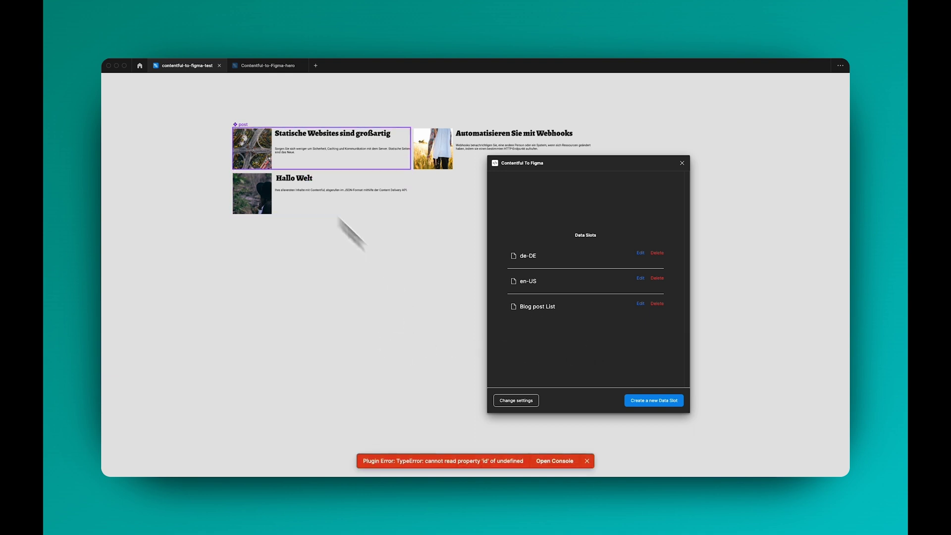
pyautogui.click(641, 304)
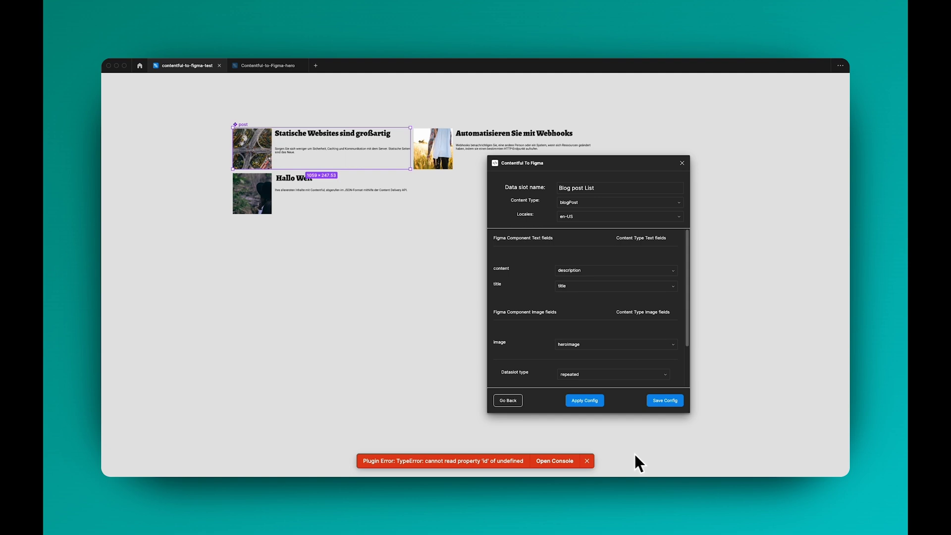
pyautogui.click(588, 460)
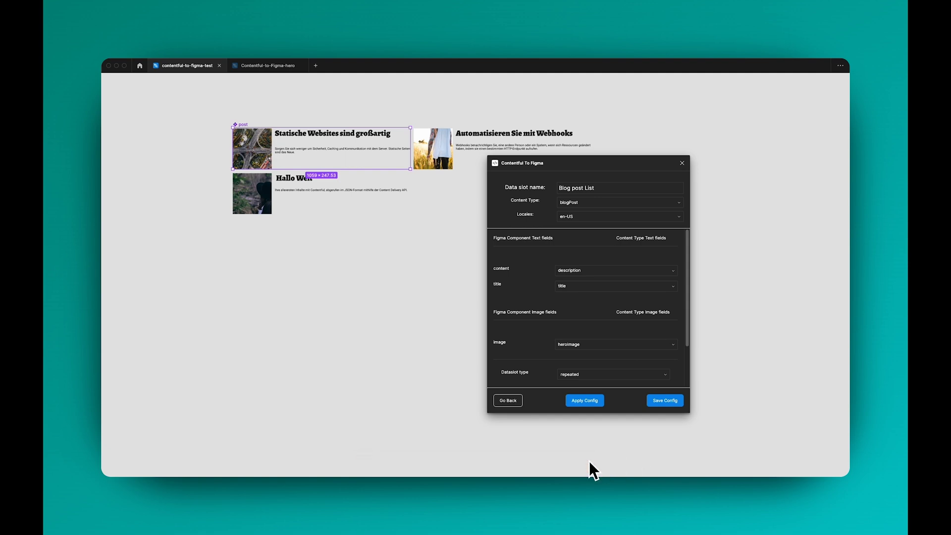